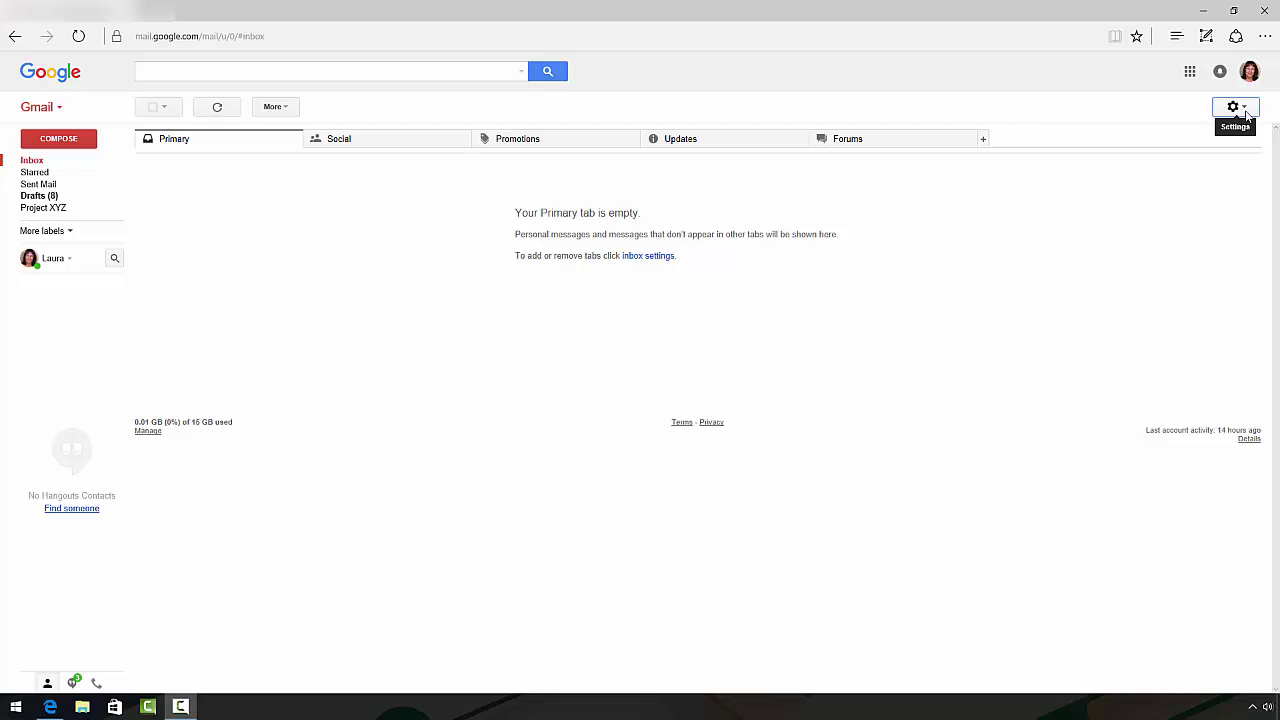
Apply the teal ninja illustration as the mailbox theme and save it.
click(1240, 107)
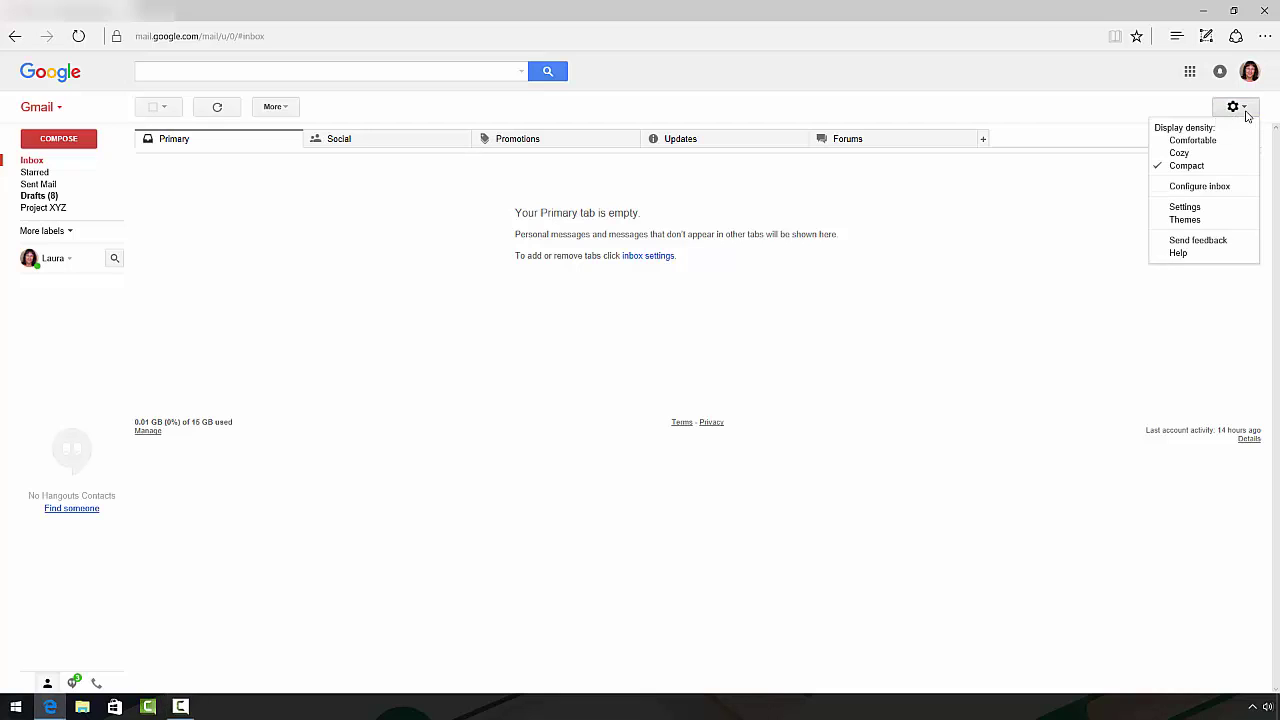
click(1186, 220)
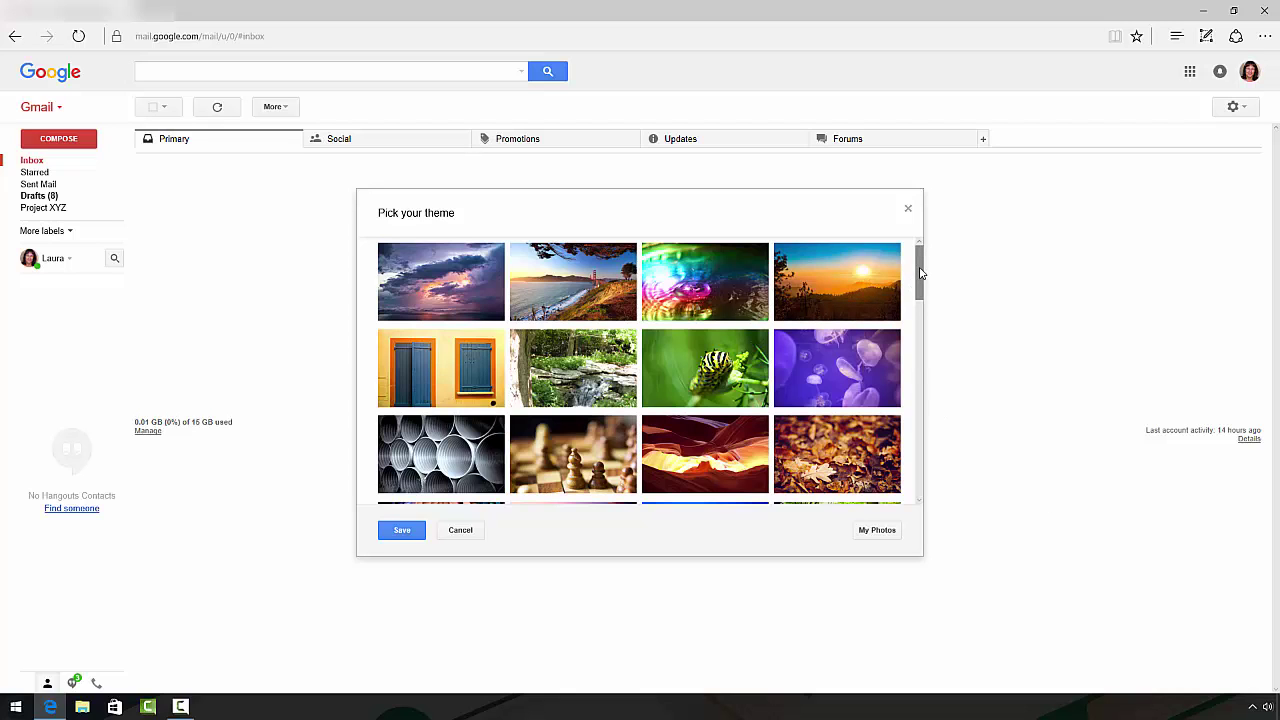
drag(921, 273, 923, 486)
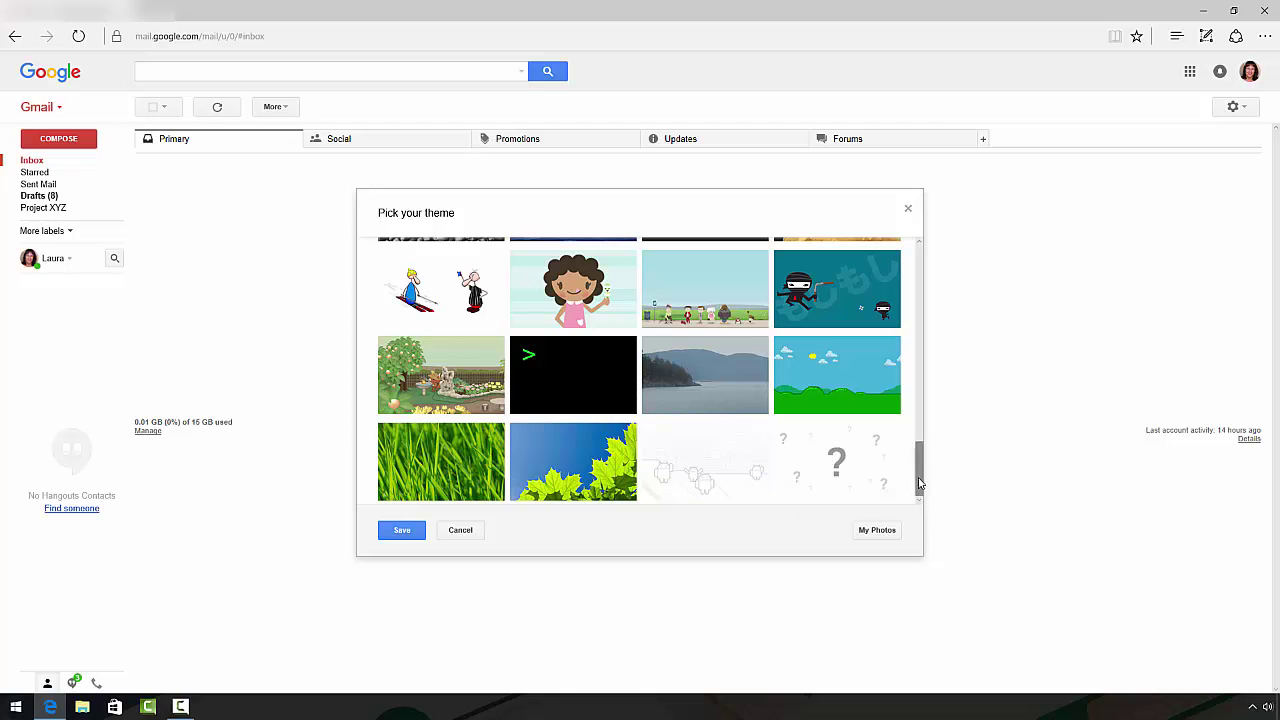
mouse_move(920, 470)
mouse_down()
mouse_move(918, 316)
mouse_move(919, 455)
mouse_up()
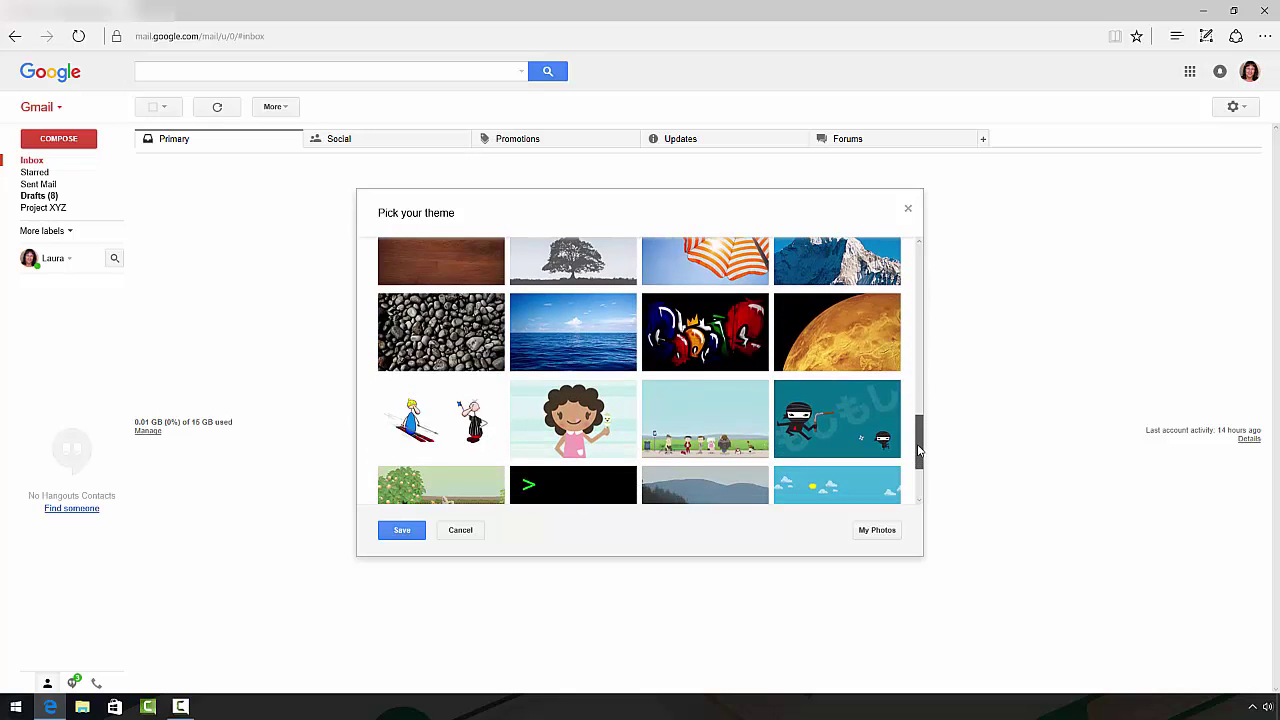
click(847, 411)
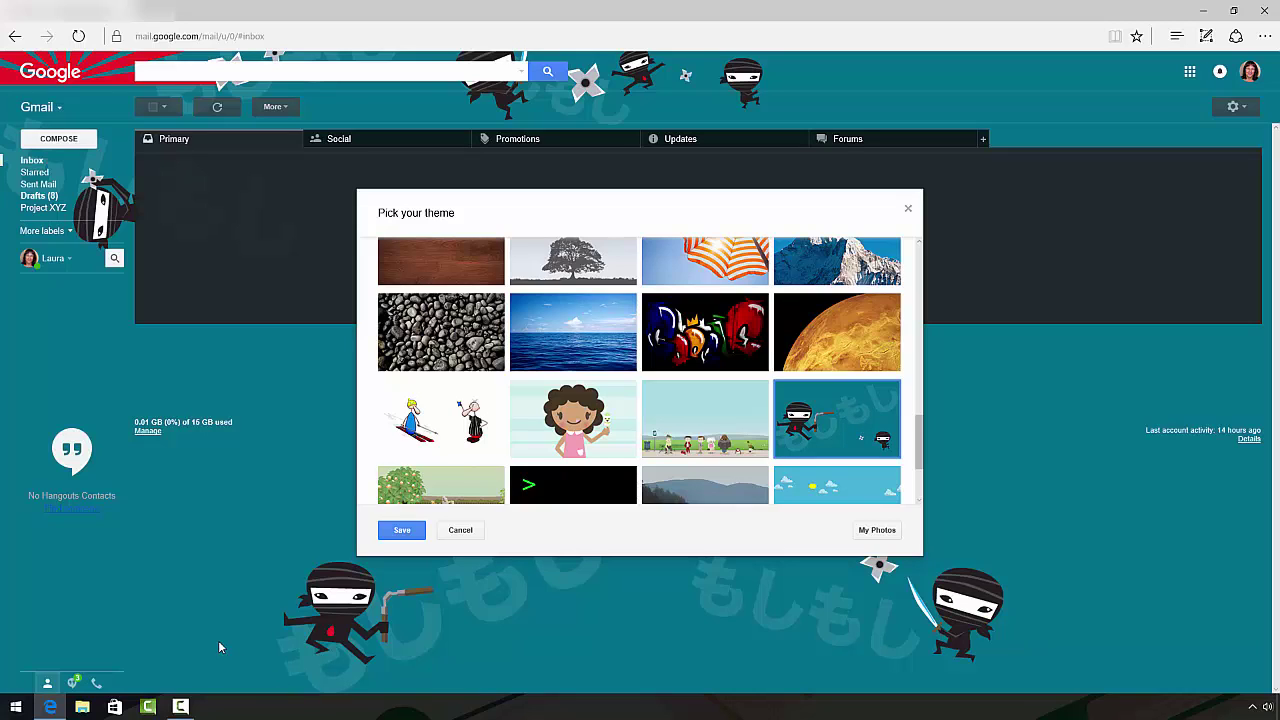
click(401, 531)
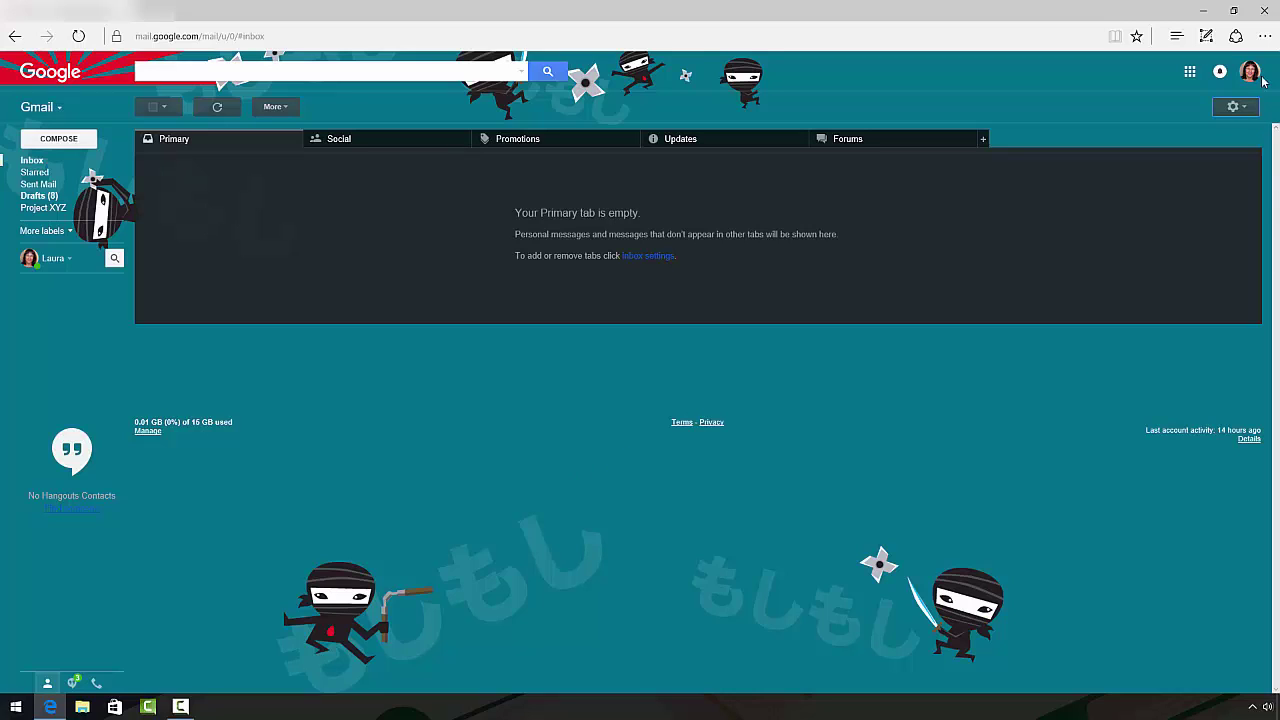
Upload the Rose-From-Yard picture from the Desktop folder as the theme's background image and save the theme.
click(1240, 107)
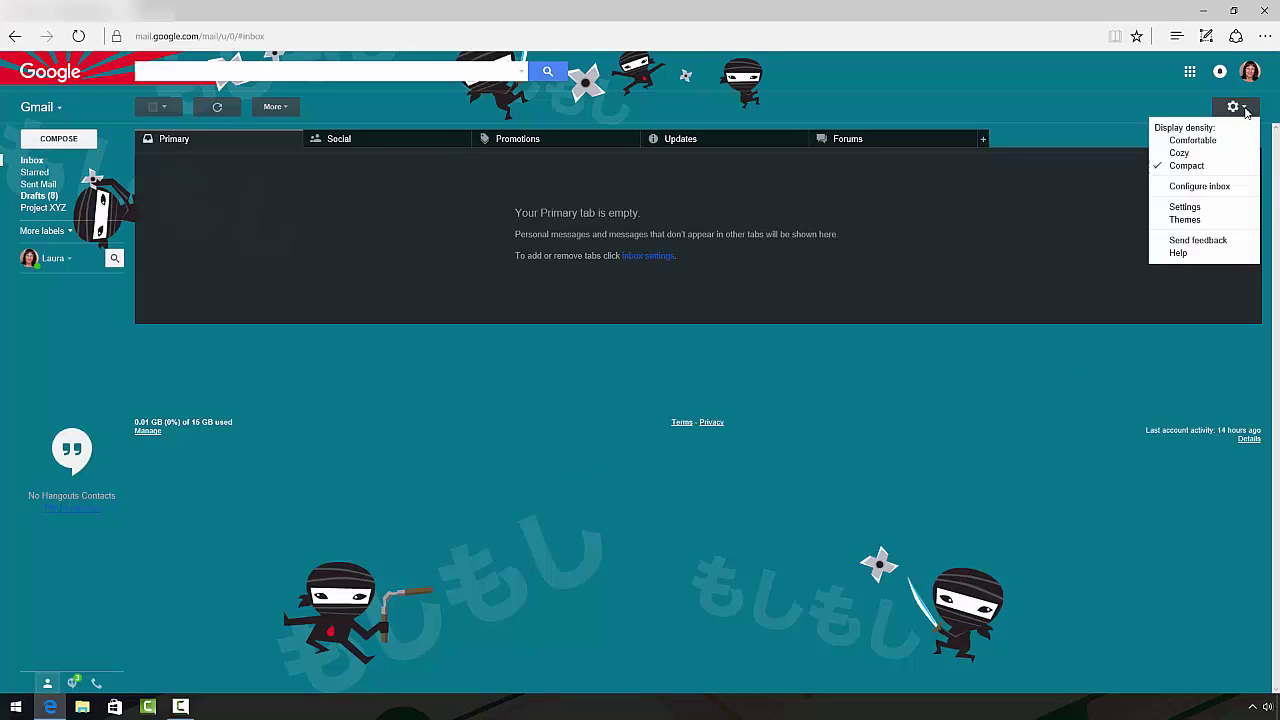
click(1186, 221)
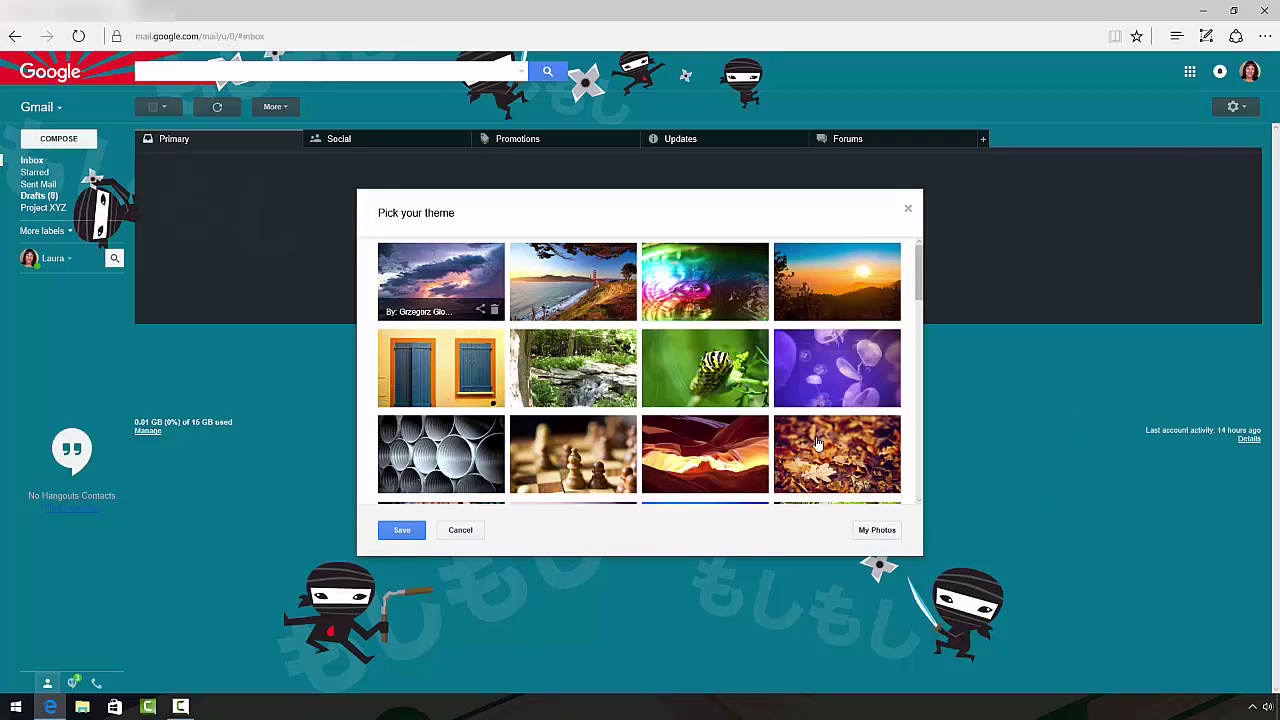
click(876, 530)
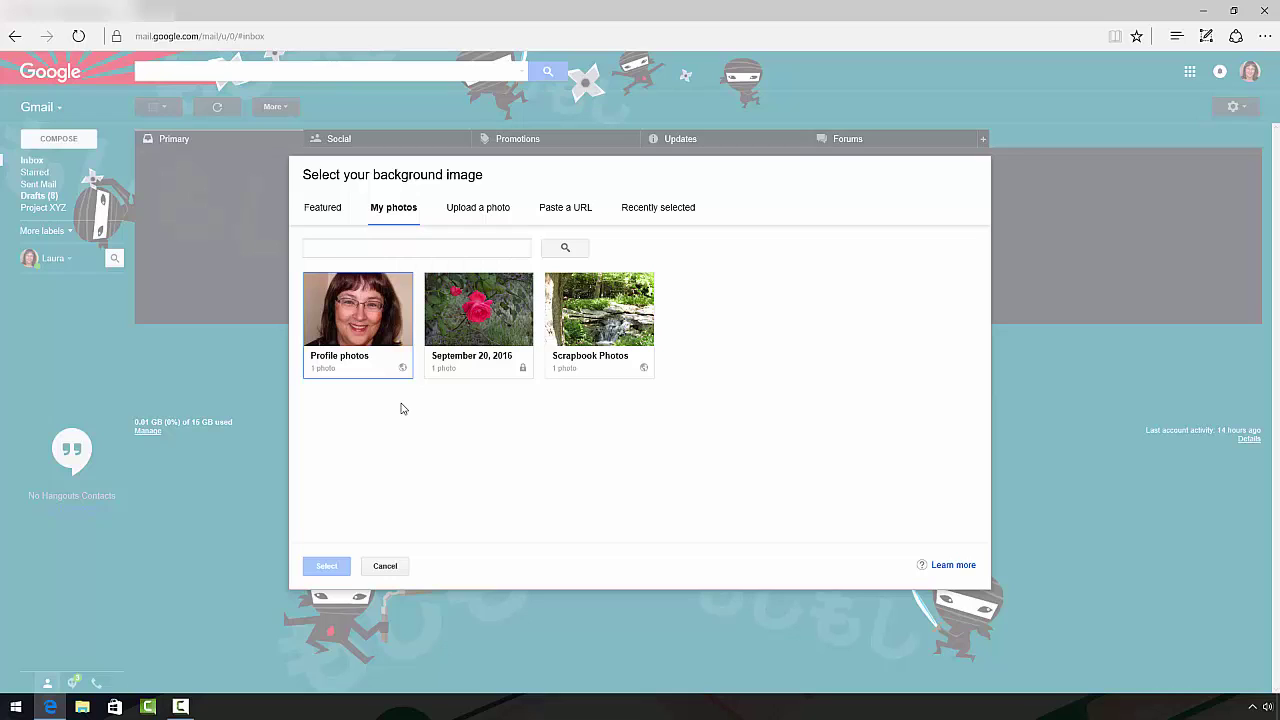
click(487, 208)
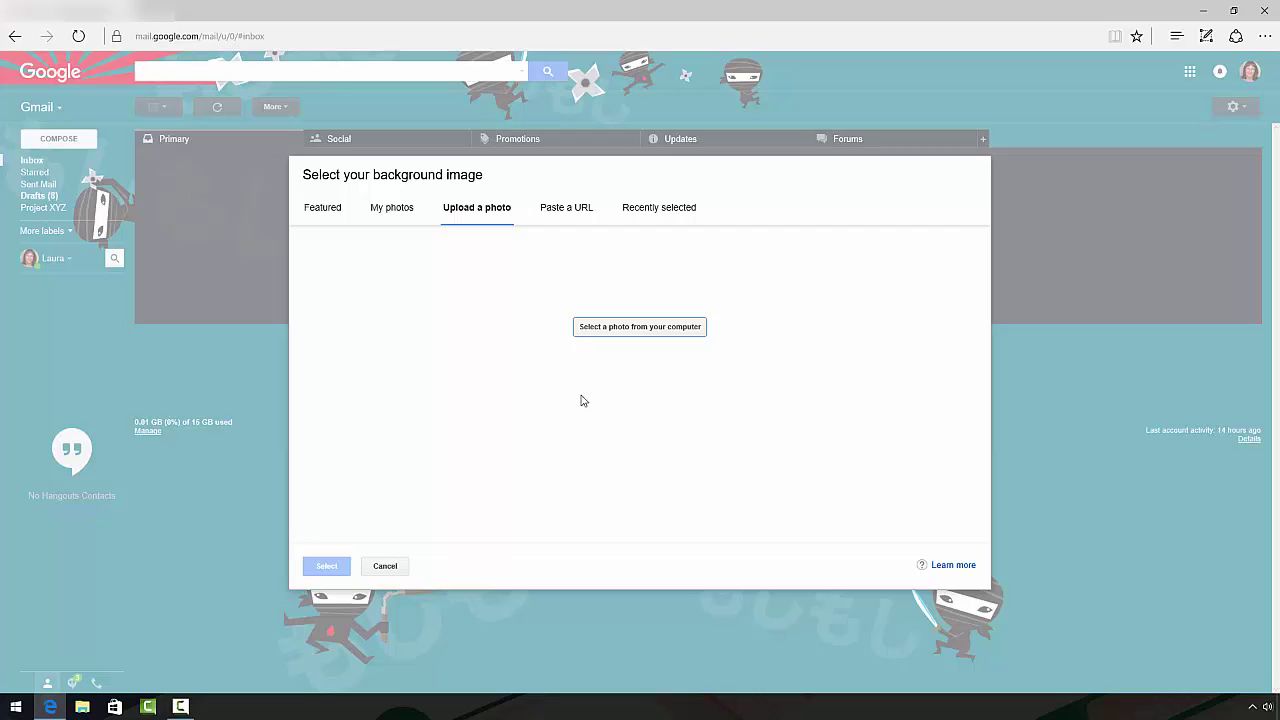
click(606, 330)
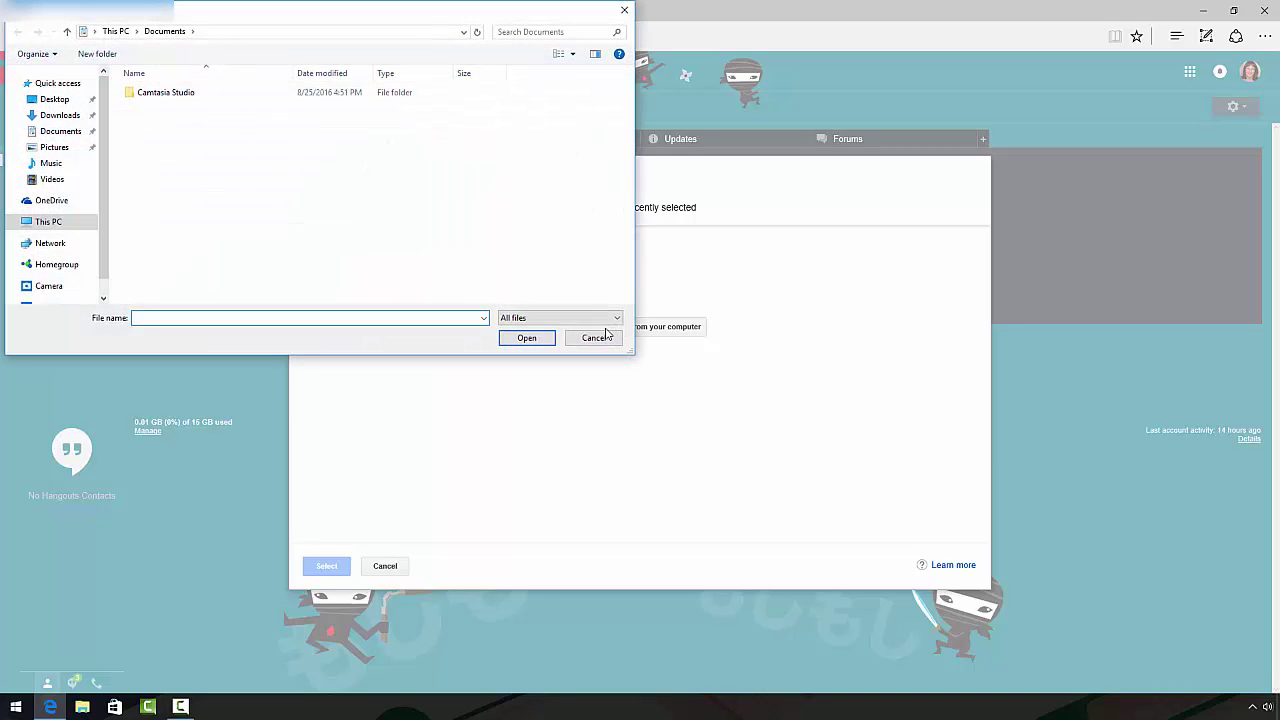
click(56, 102)
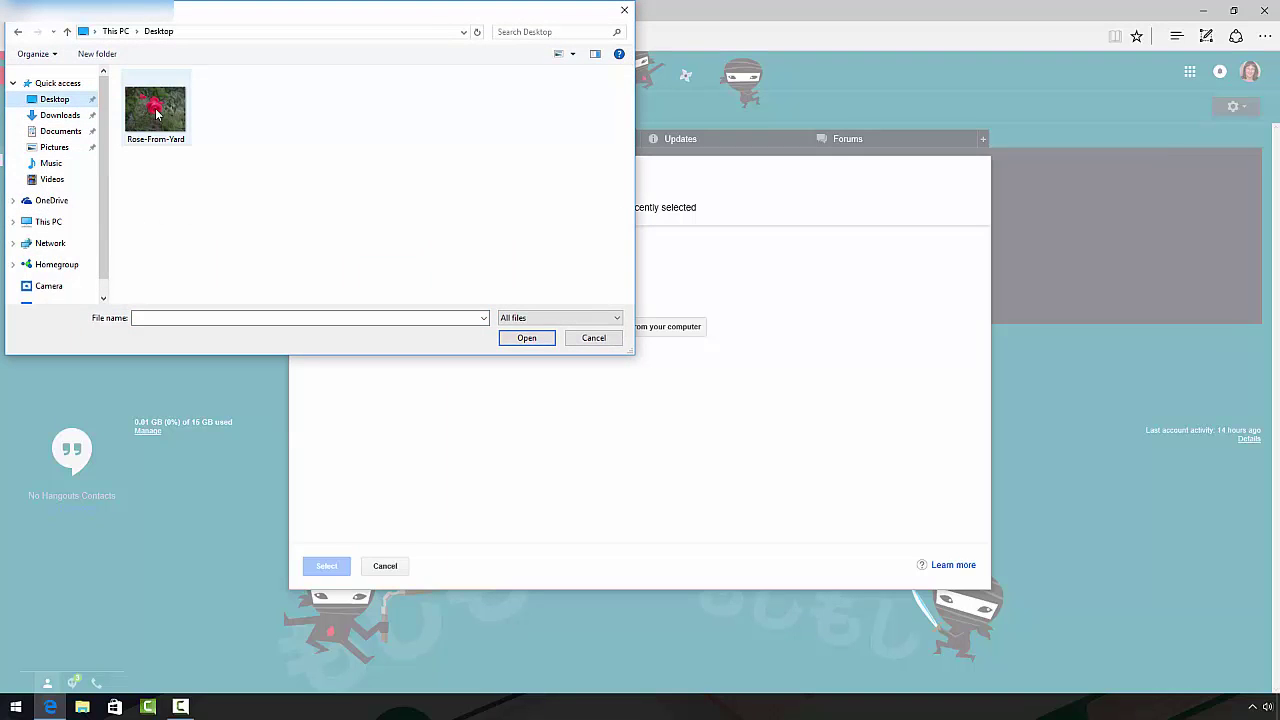
click(156, 114)
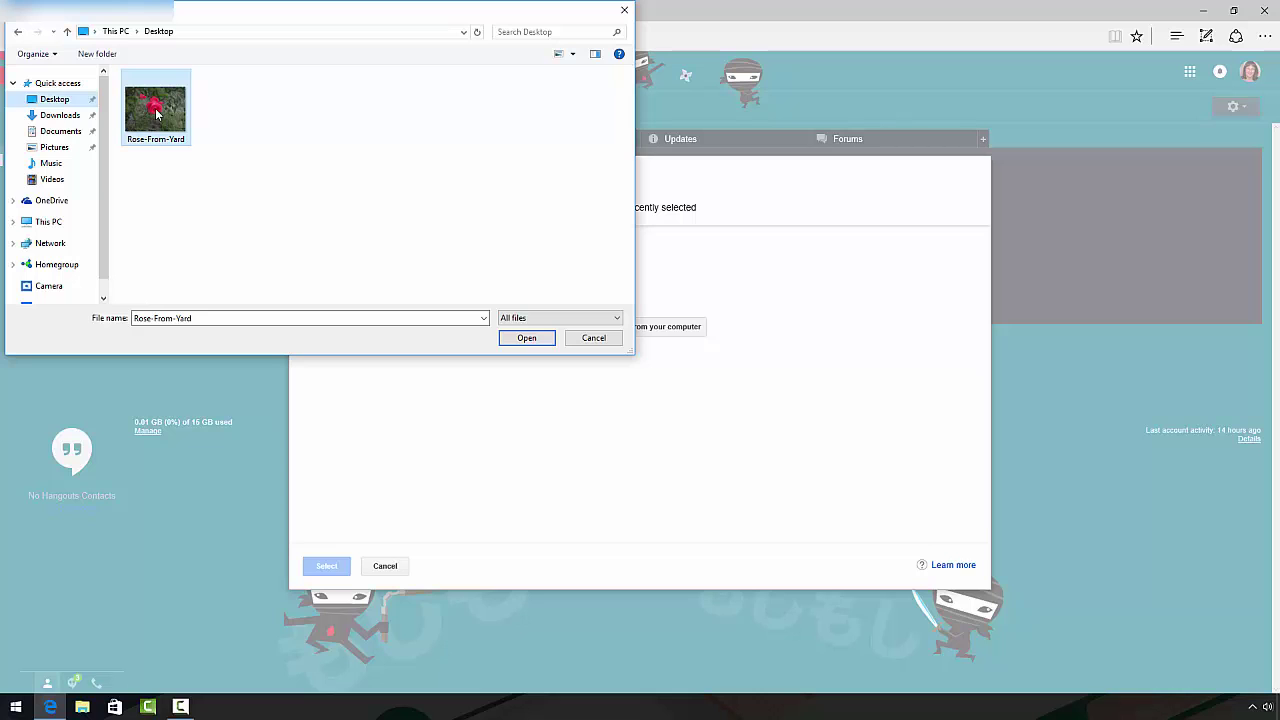
click(522, 338)
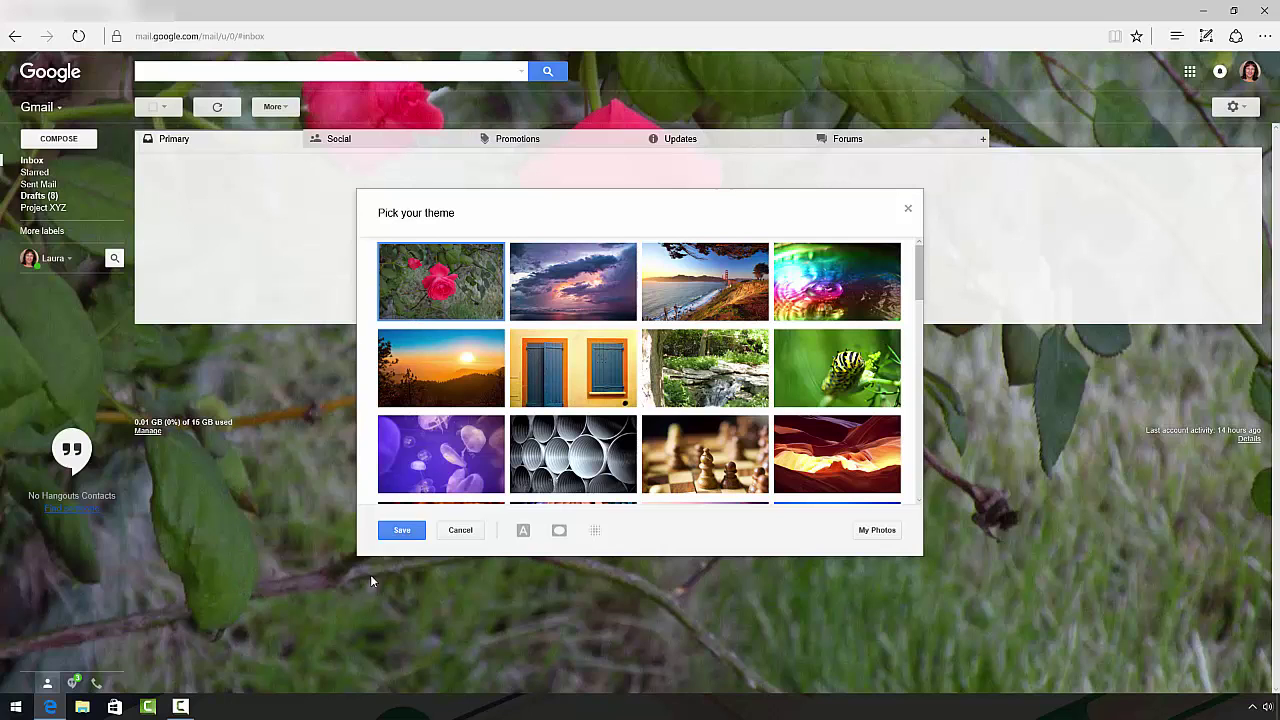
click(401, 533)
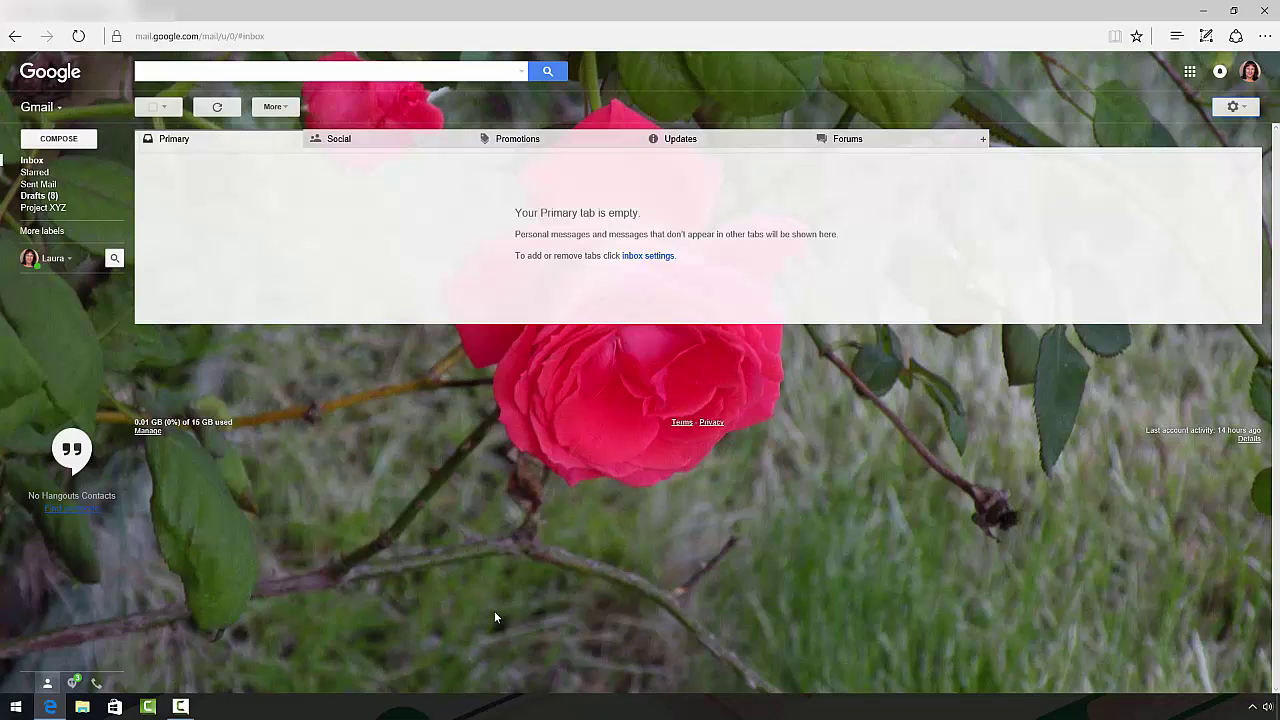
Set the rose theme's text background to Dark and save the theme.
click(1247, 110)
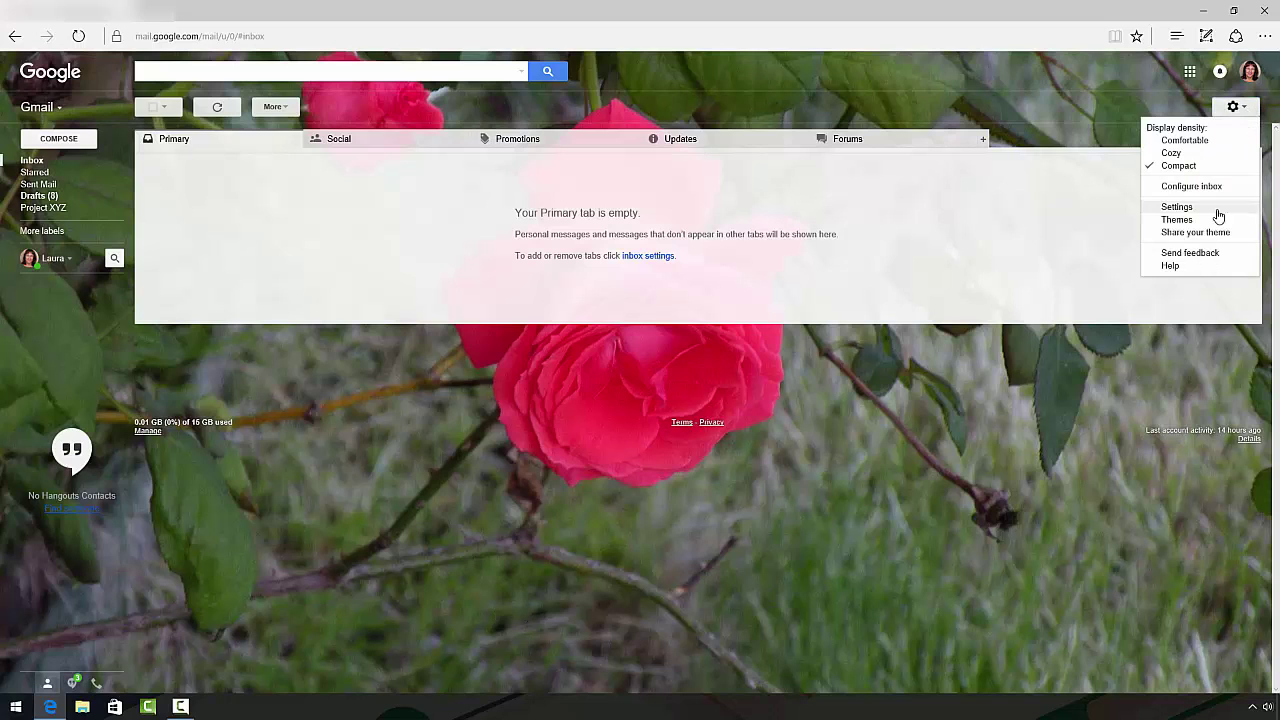
click(1180, 220)
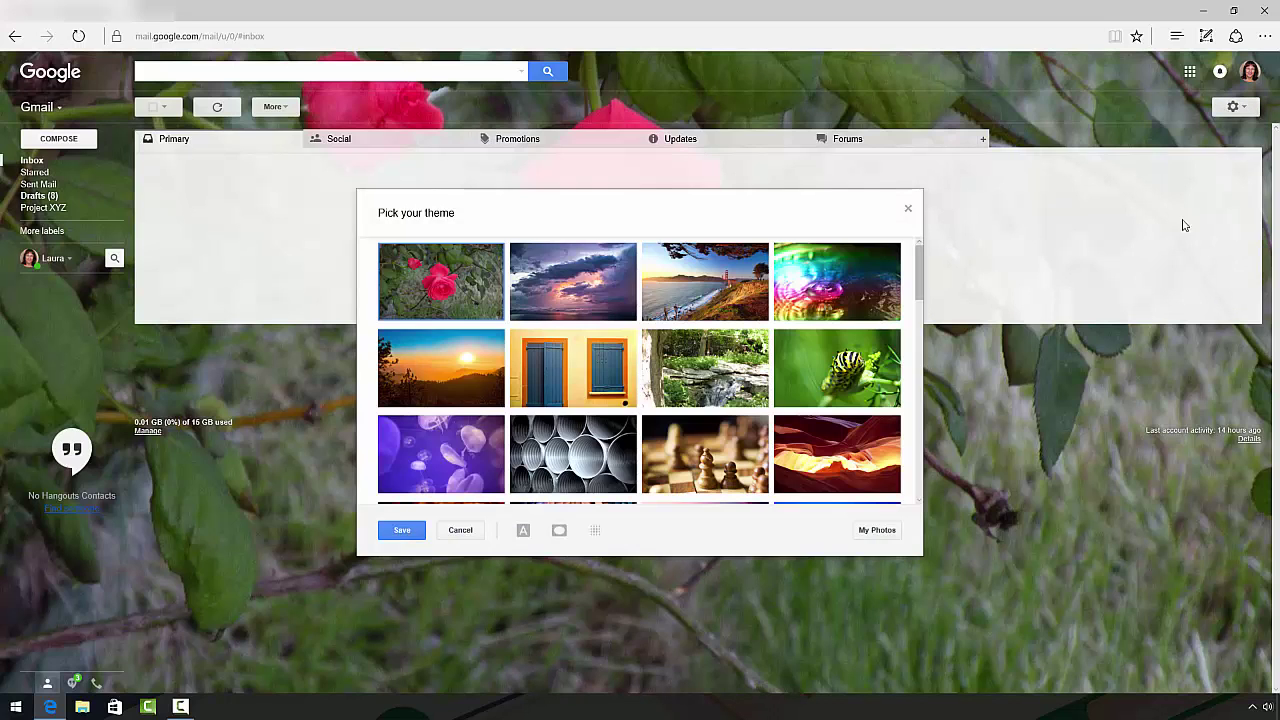
click(523, 531)
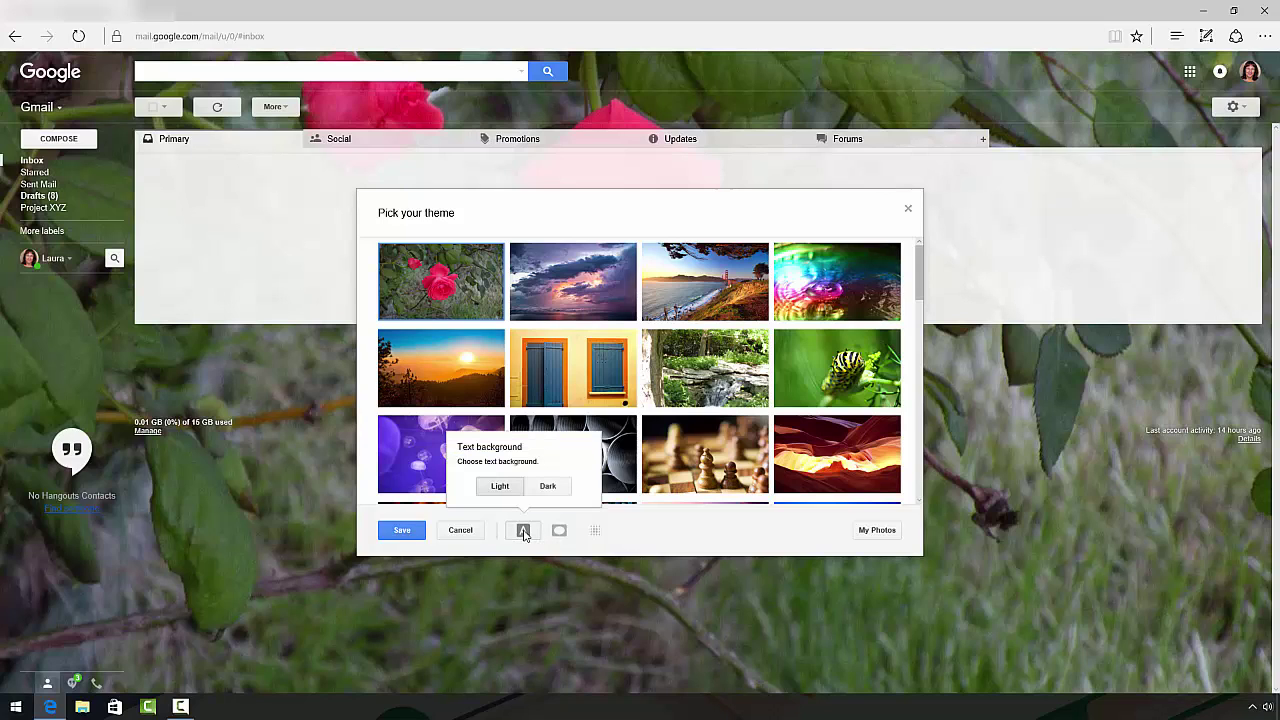
click(562, 489)
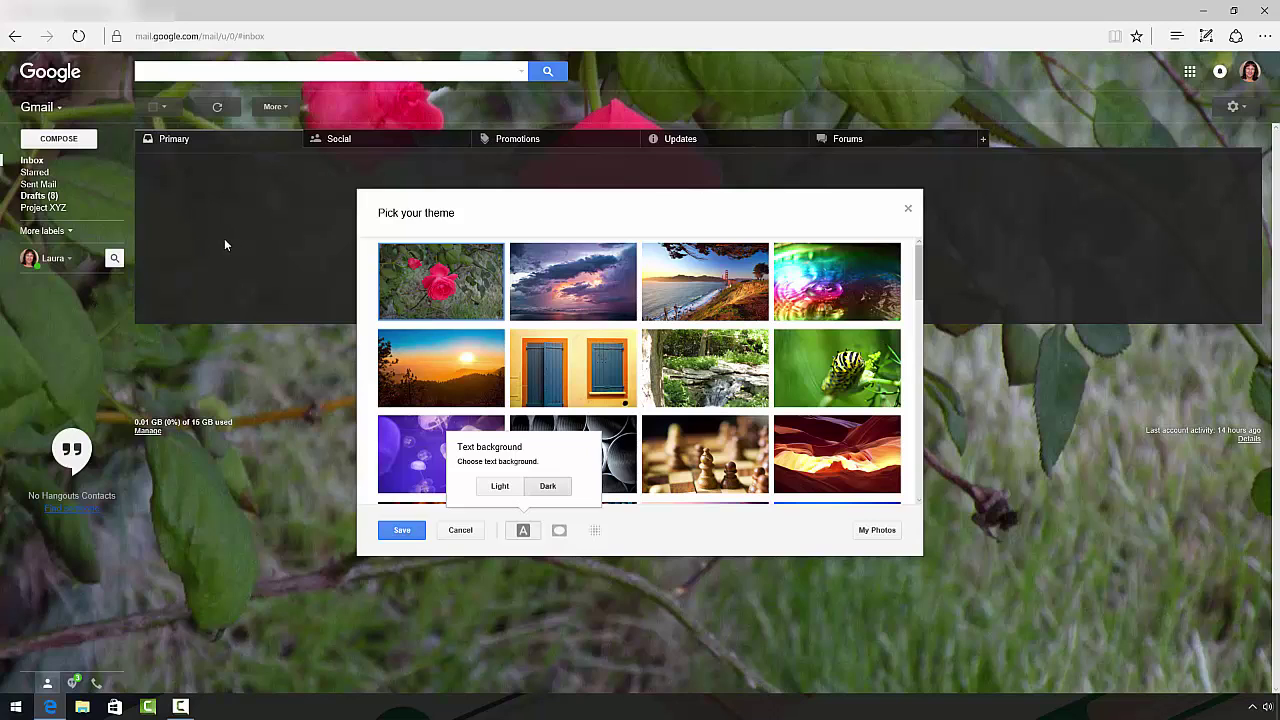
click(402, 531)
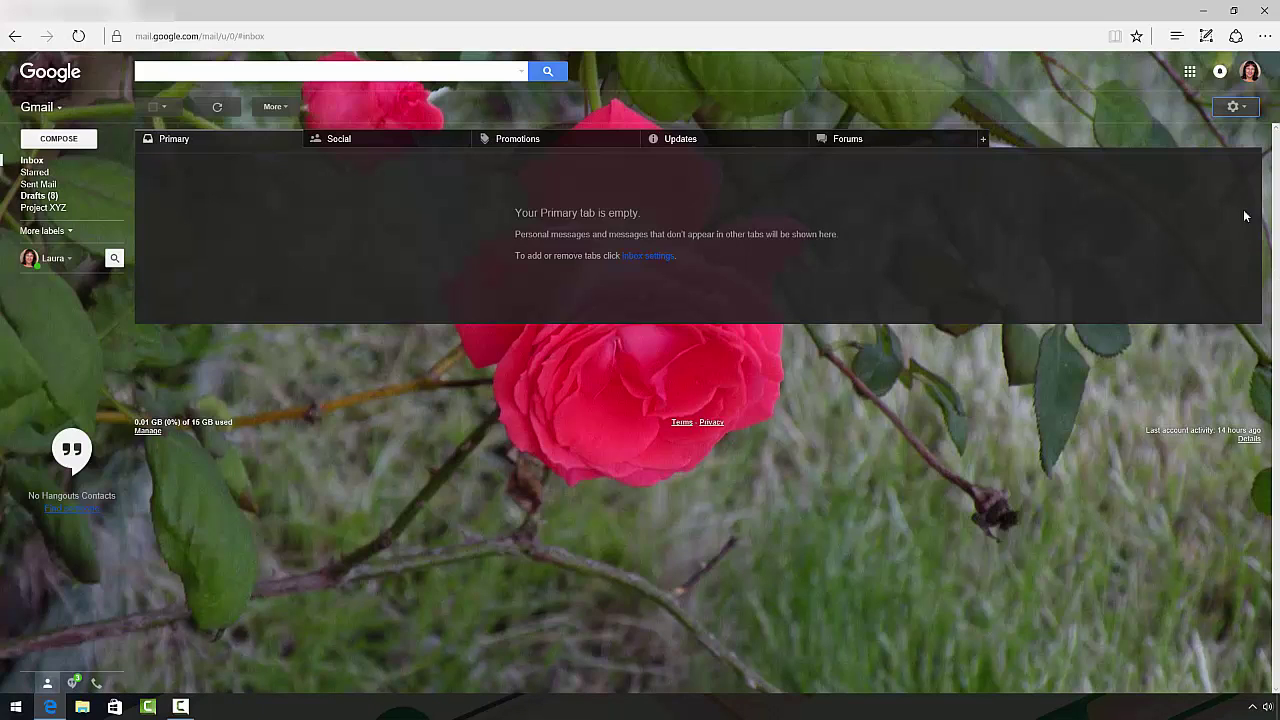
Add a vignette at maximum strength to darken the corners of the rose background, and save the theme.
click(1245, 108)
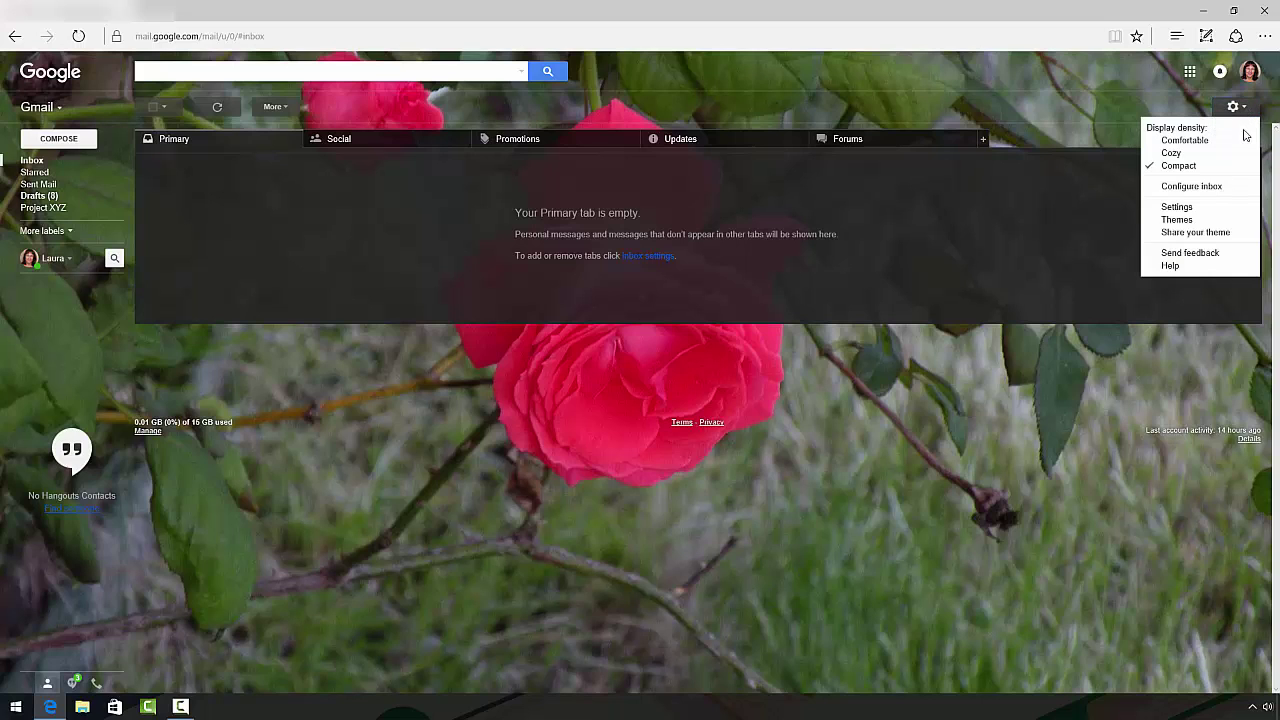
click(1178, 221)
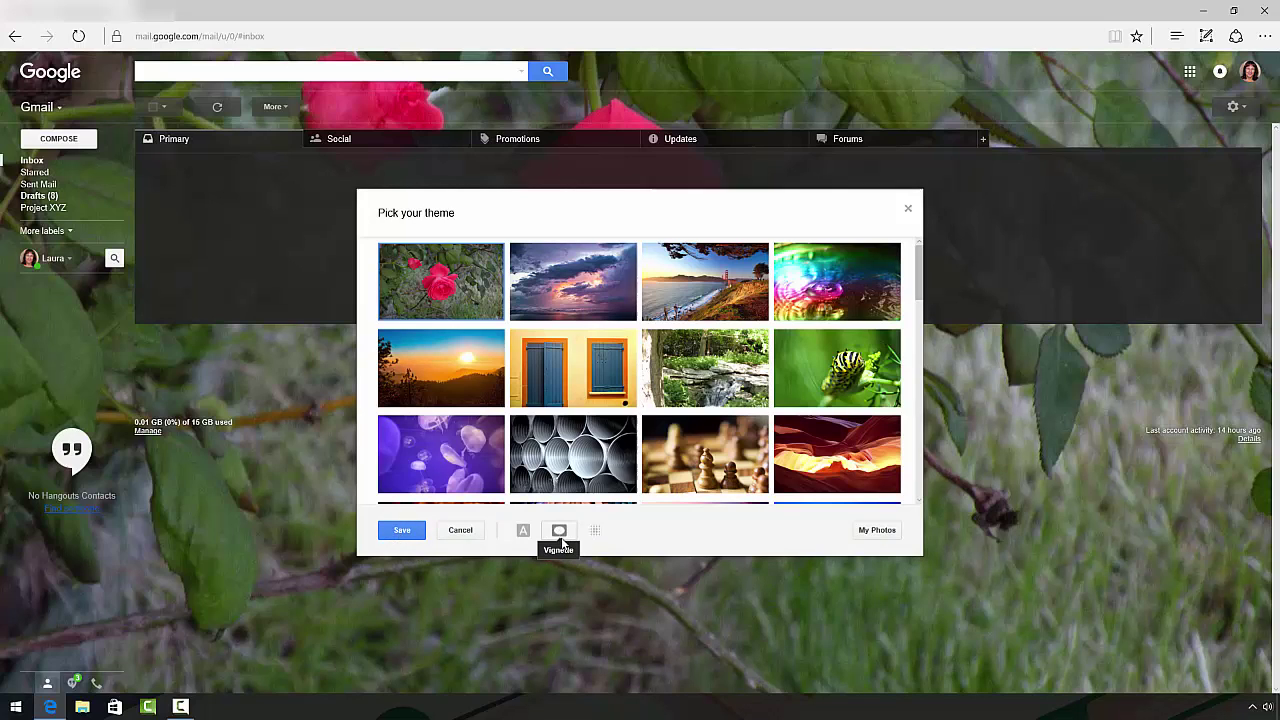
click(559, 534)
click(561, 535)
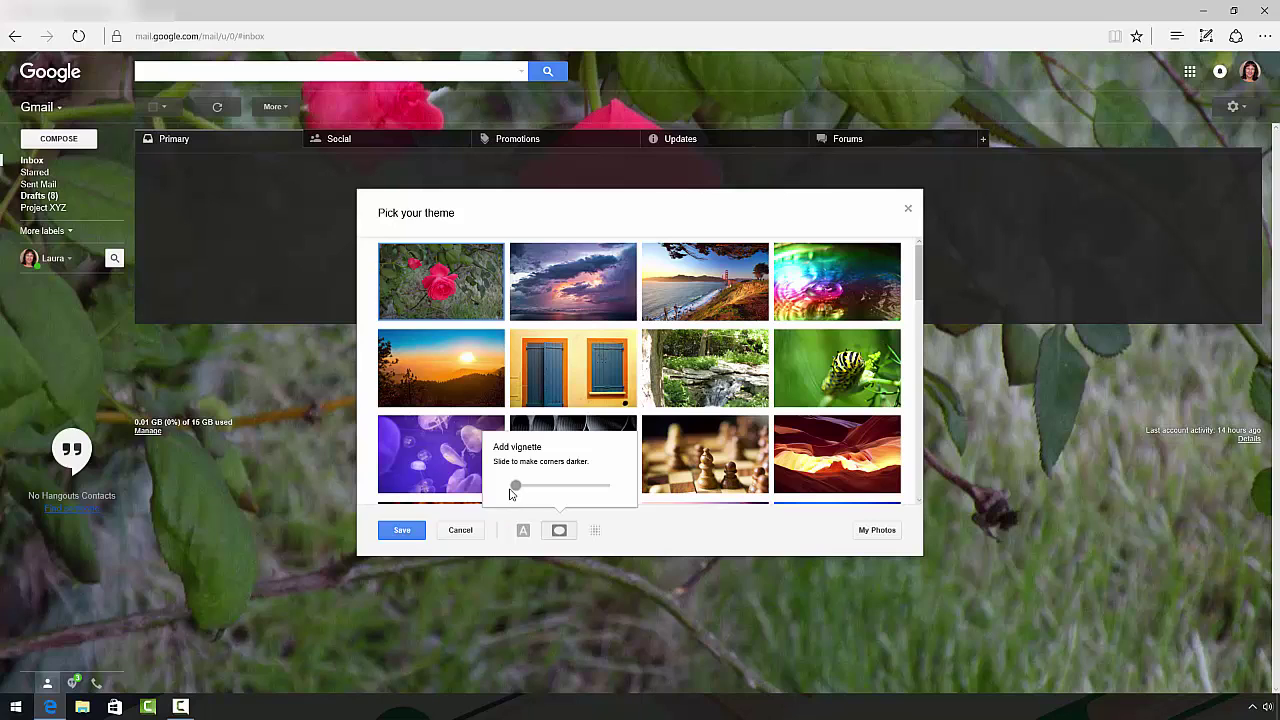
drag(517, 489, 606, 486)
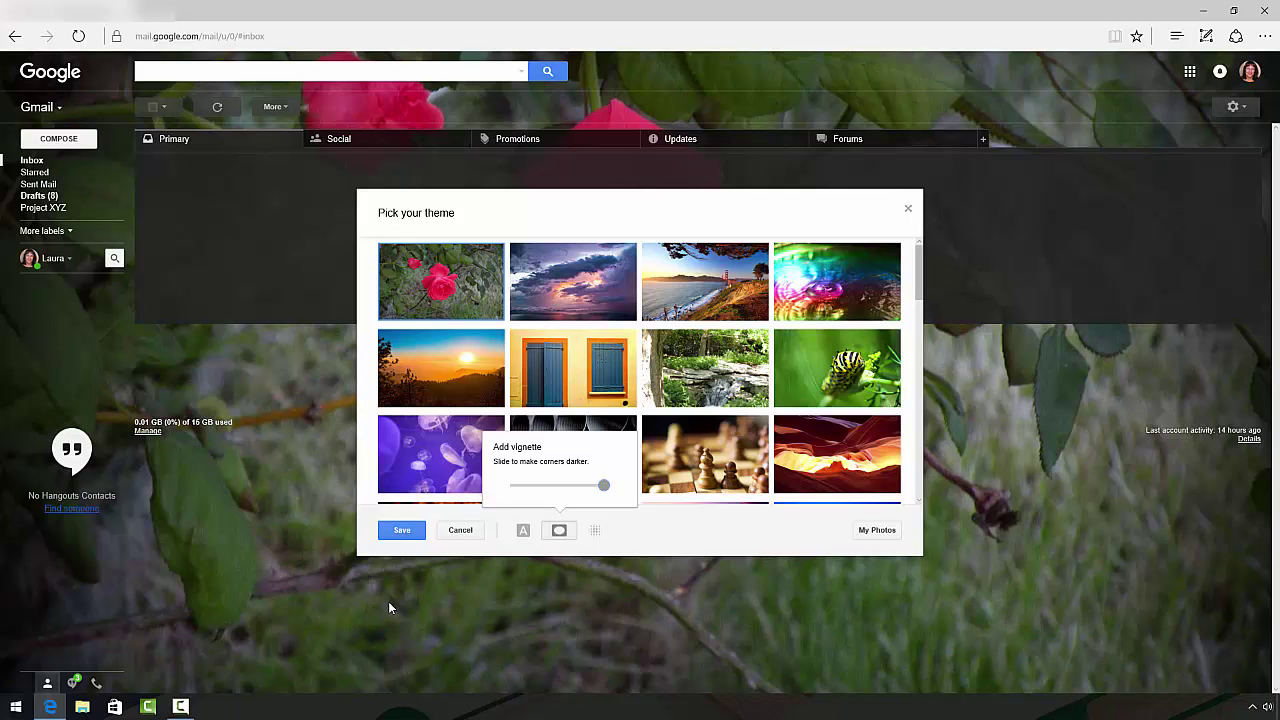
click(394, 533)
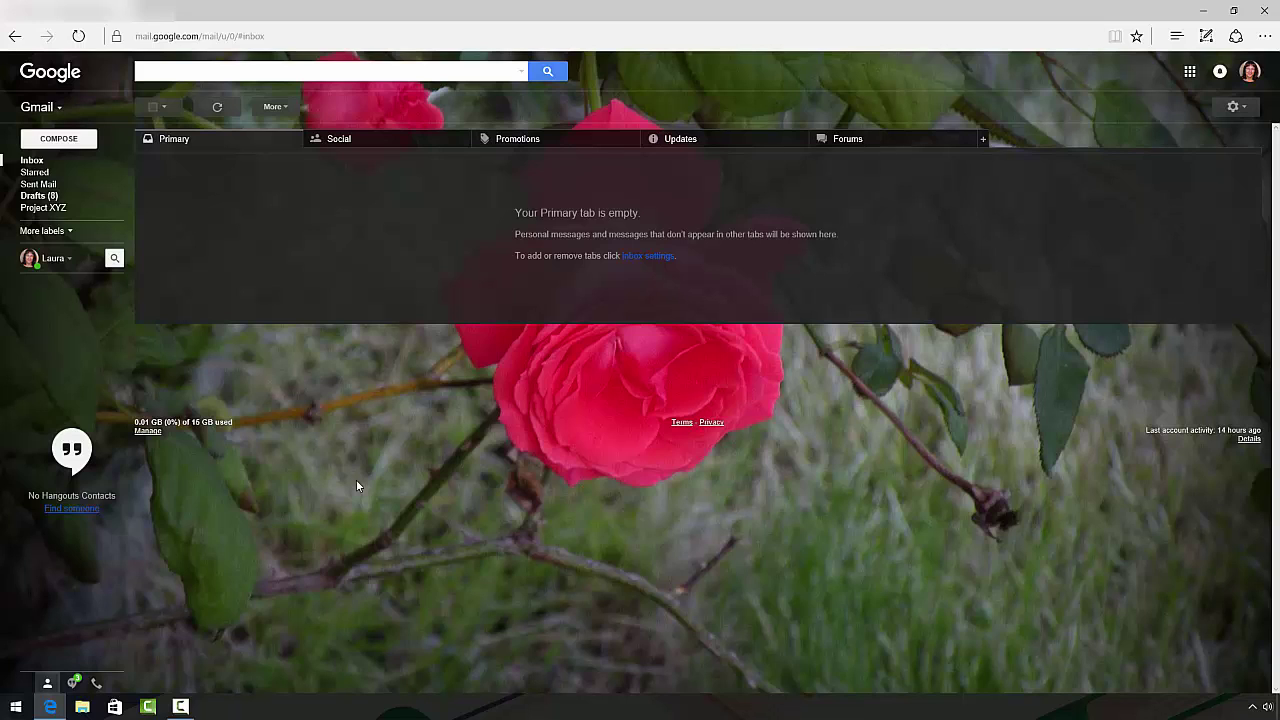
Set the rose background image's blur to the maximum and save the theme.
click(1246, 110)
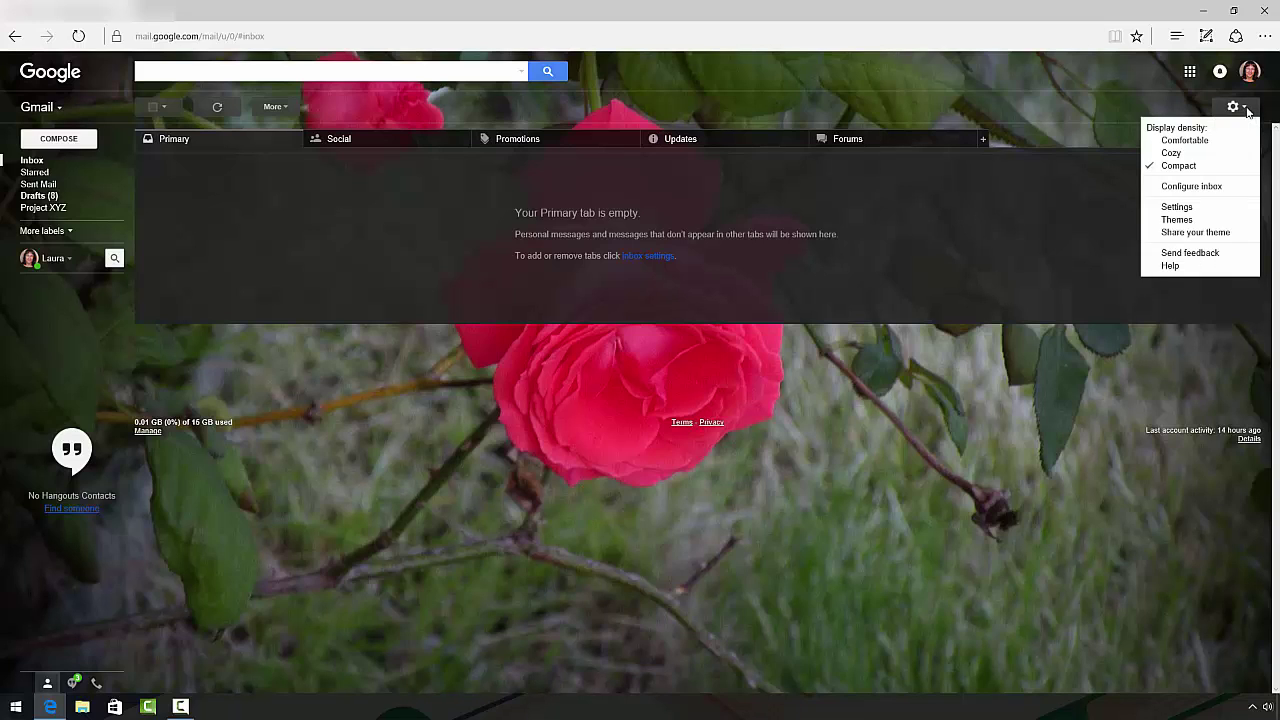
click(1177, 221)
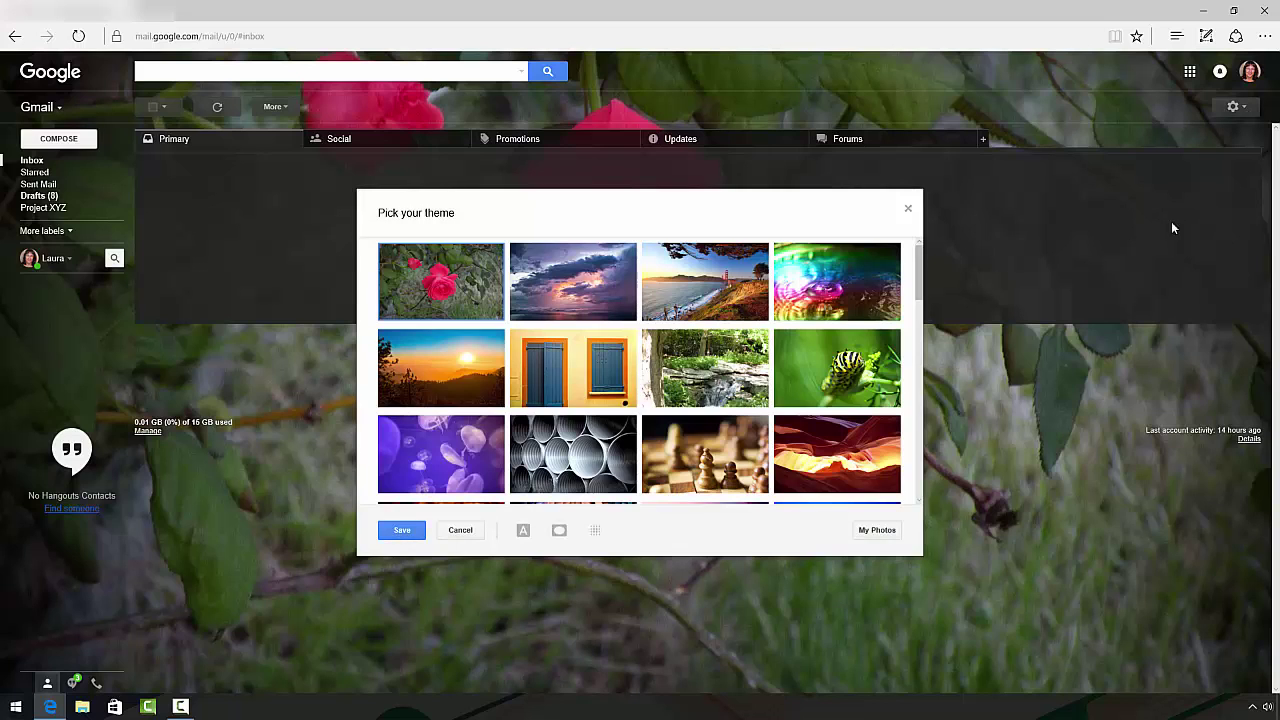
click(596, 533)
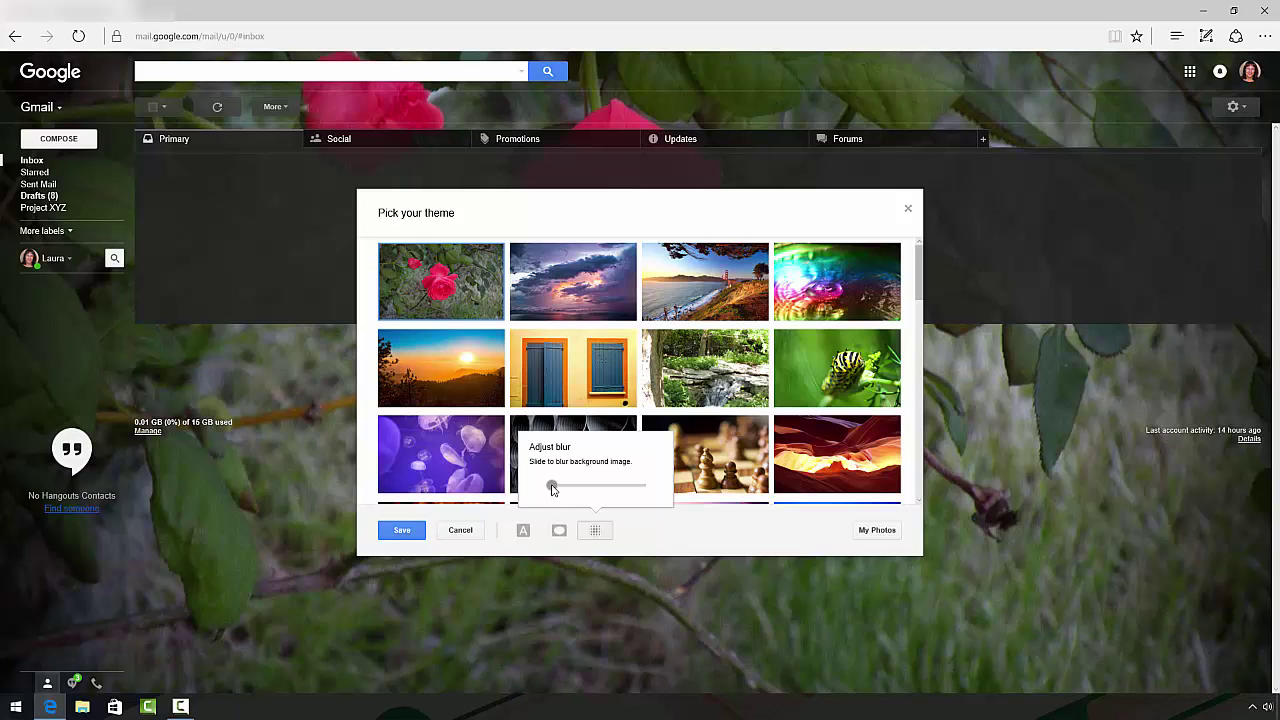
drag(553, 489, 648, 496)
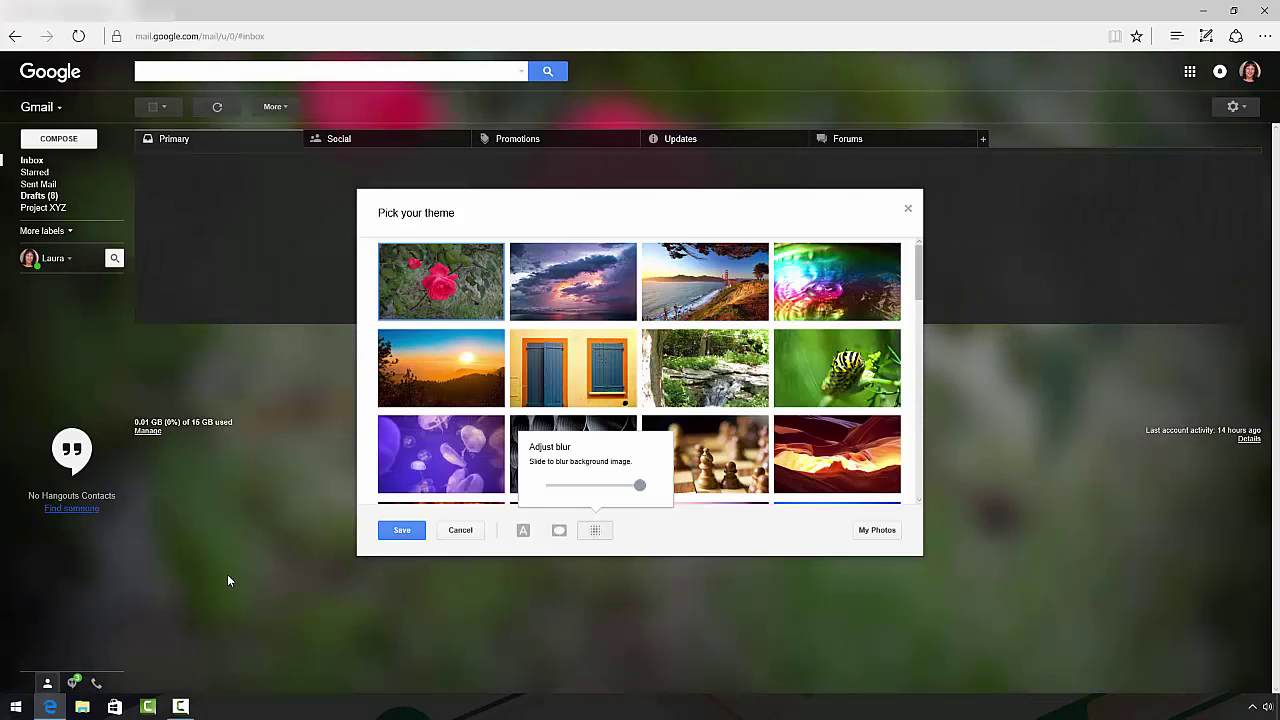
click(402, 531)
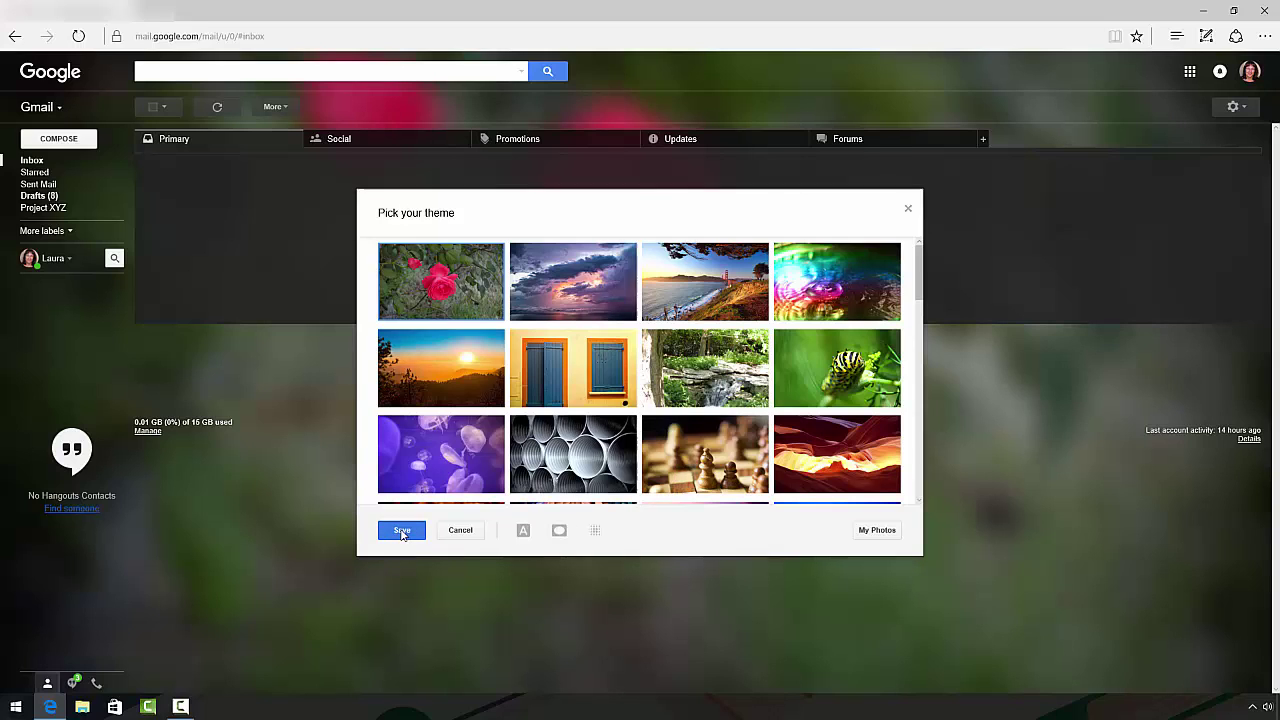